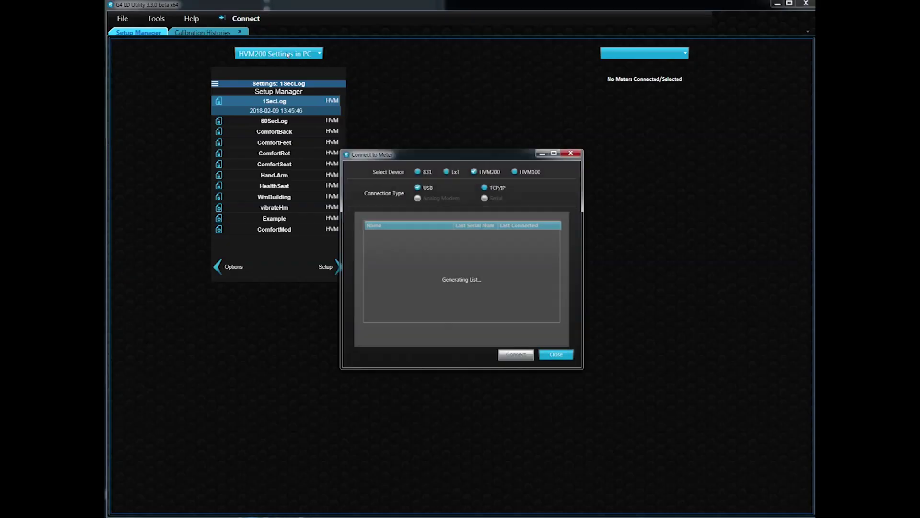
Connect G4 LD Utility to the HVM200 over USB and show its live view full-window.
click(516, 356)
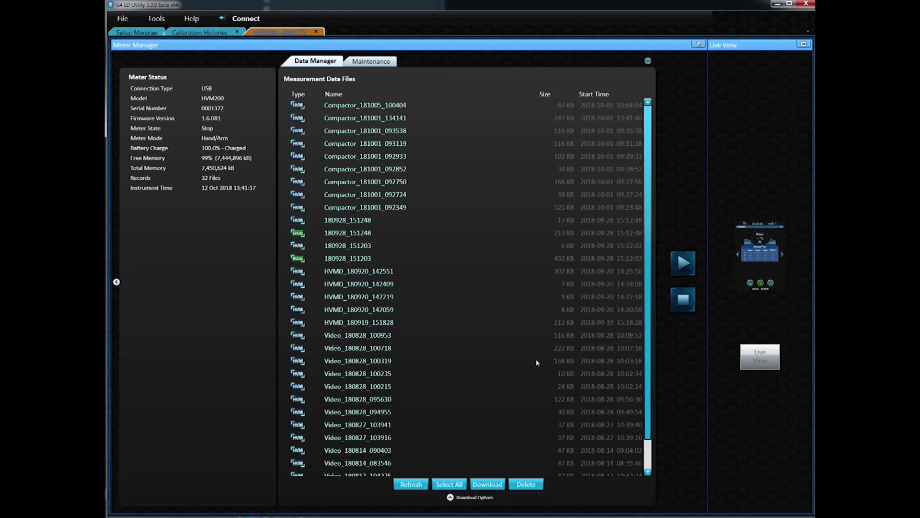
click(678, 253)
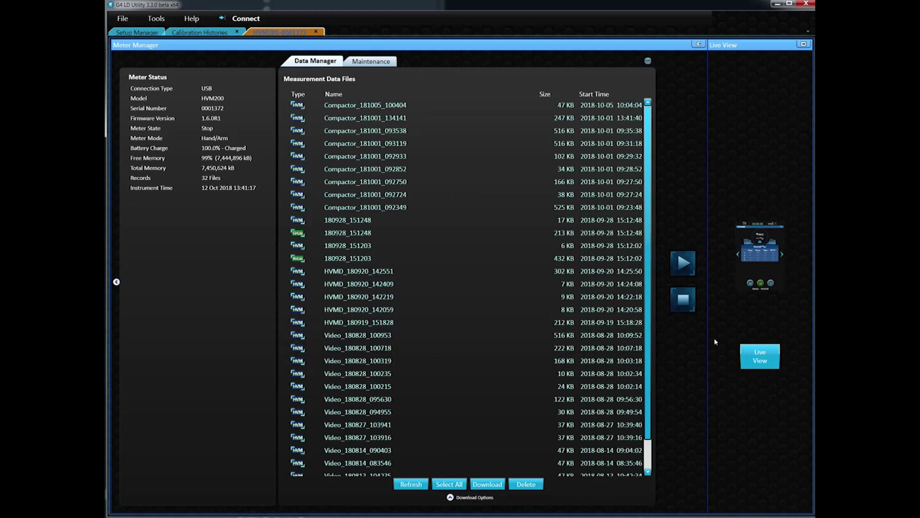
click(745, 354)
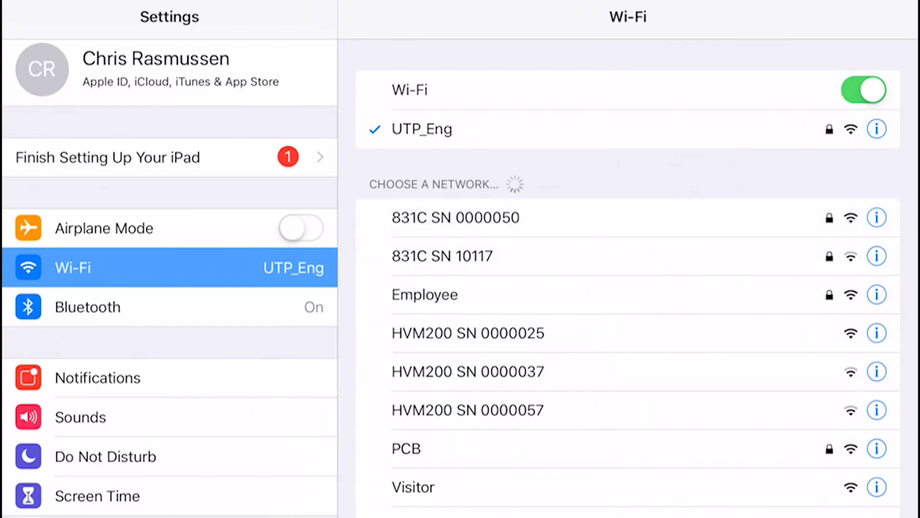
Join the HVM200 SN 0000025 network from the iPad's Wi-Fi list.
click(468, 332)
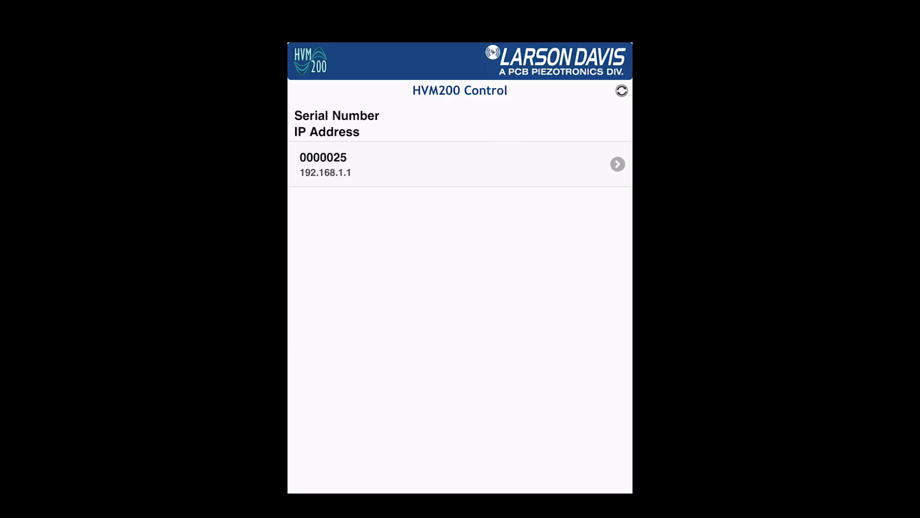
Connect to meter 0000025 and open its Settings from the app menu.
click(460, 164)
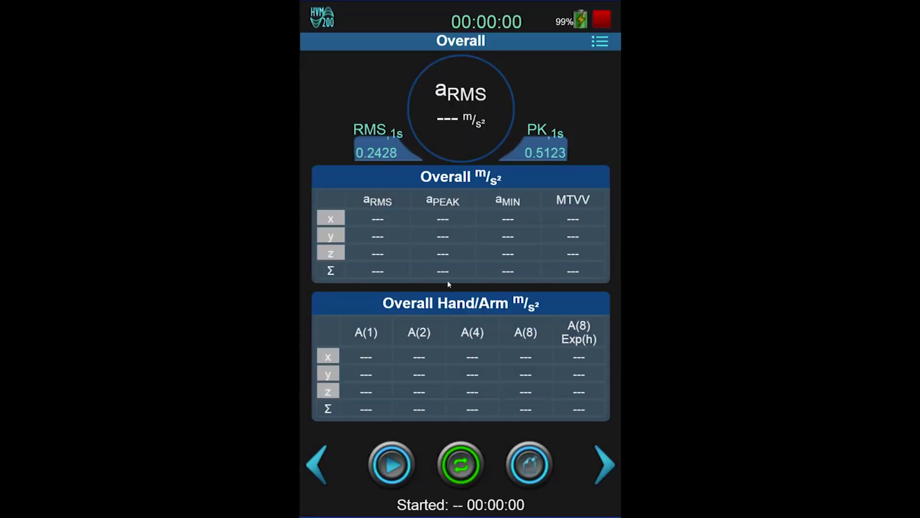
click(599, 42)
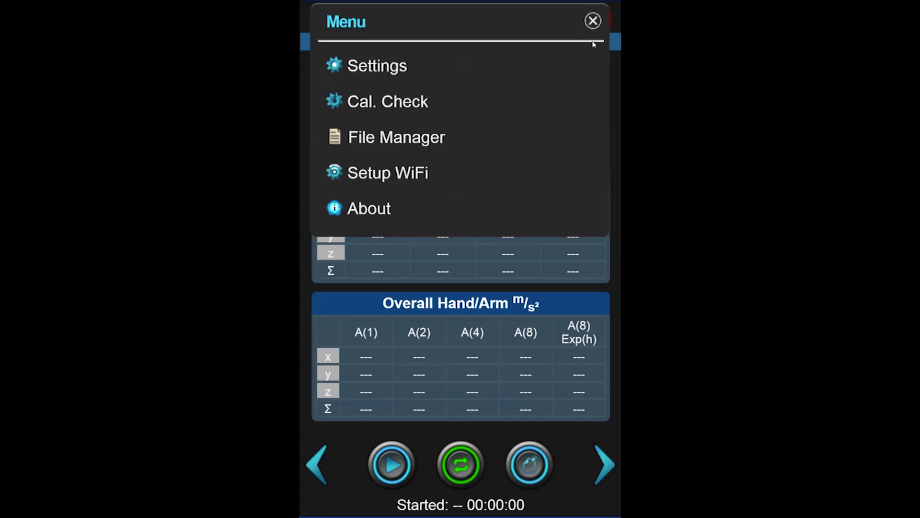
click(381, 67)
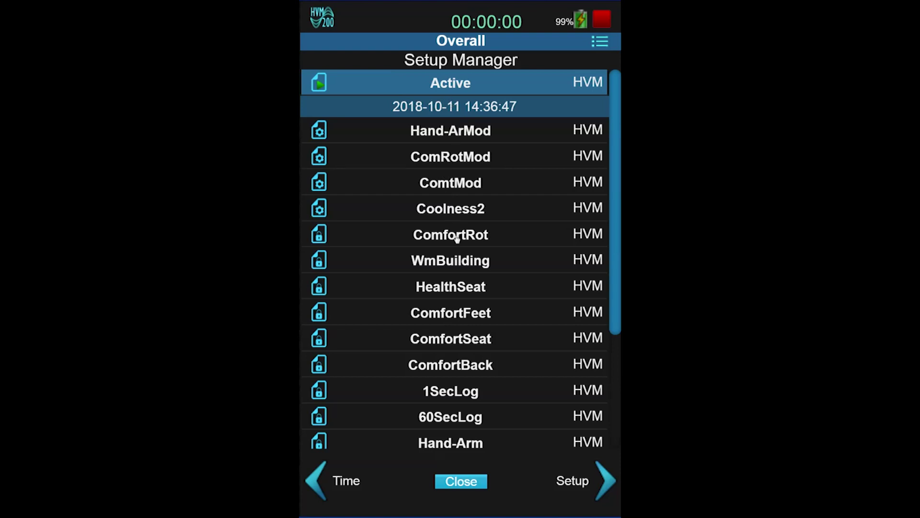
Set the Hand-Arm setup to Active, then select the Active setup.
scroll(493, 376, down, 5)
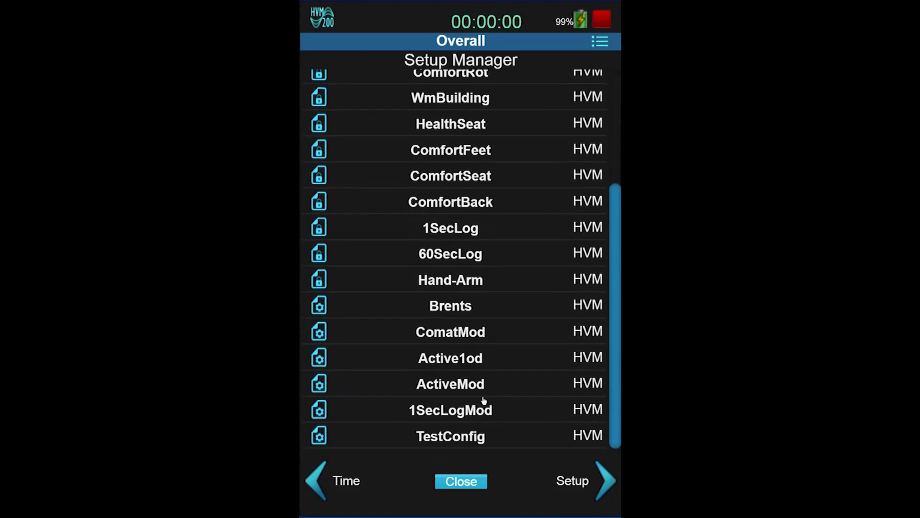
scroll(486, 408, up, 5)
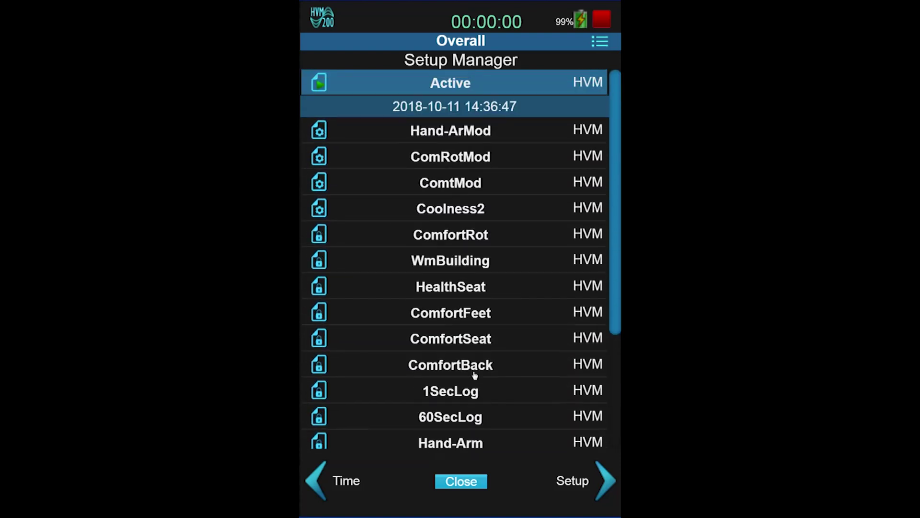
scroll(463, 352, down, 5)
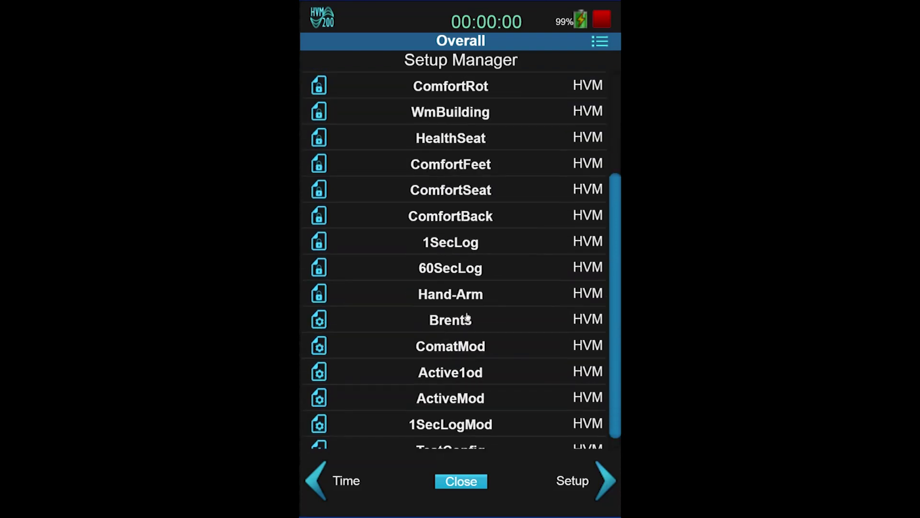
click(468, 296)
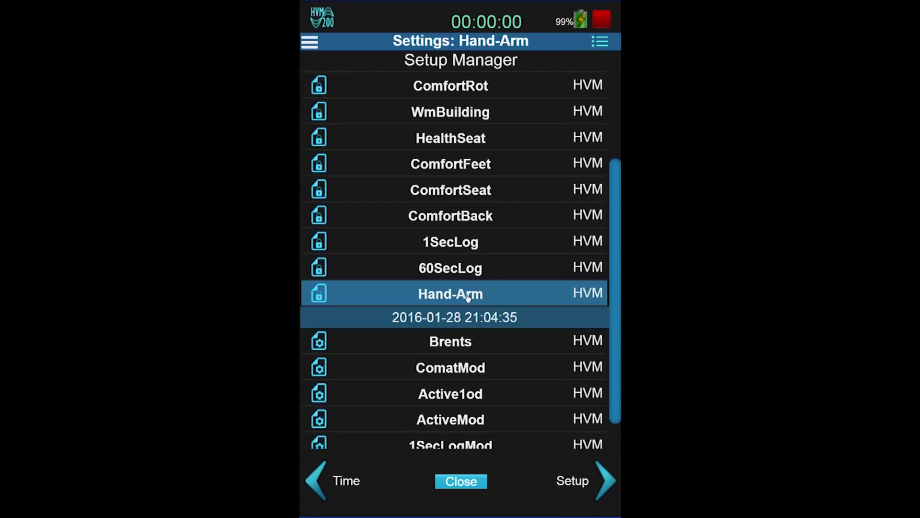
click(491, 306)
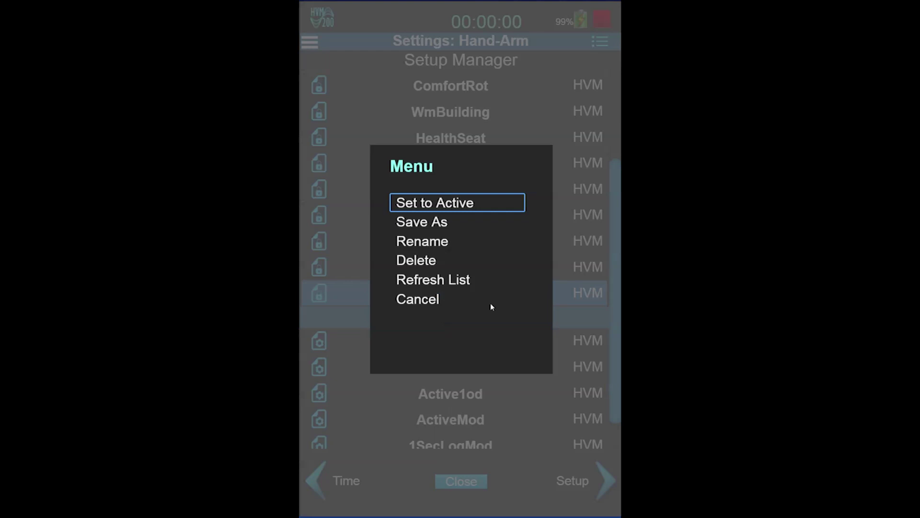
click(448, 205)
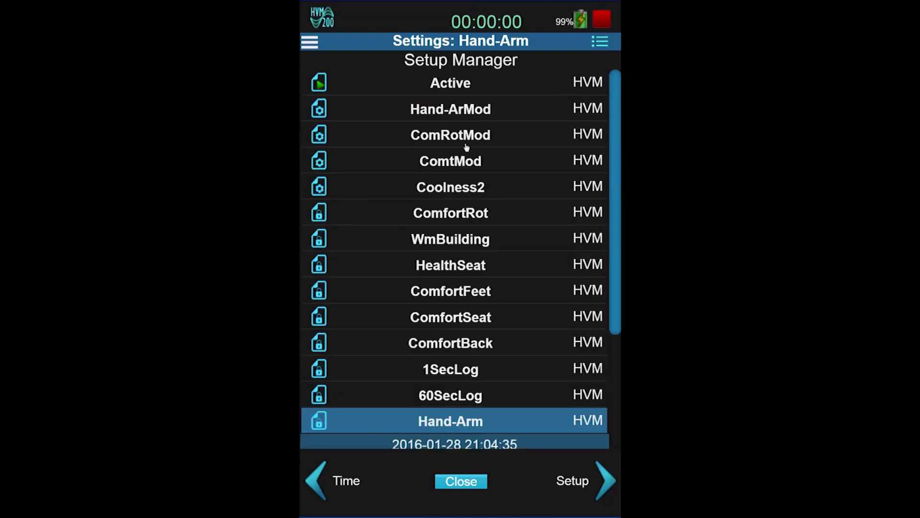
click(463, 85)
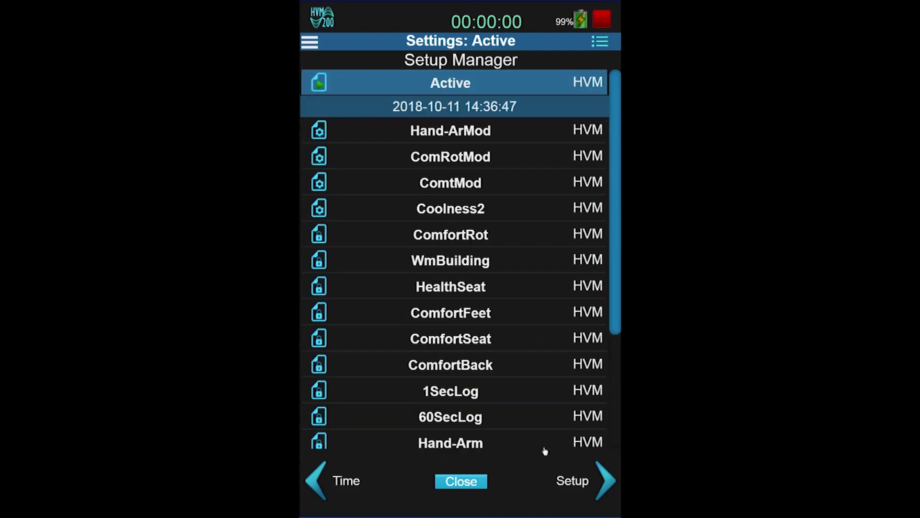
Set Operating Mode to Hand/Arm and Store Interval Time to 1 Sec.
click(575, 486)
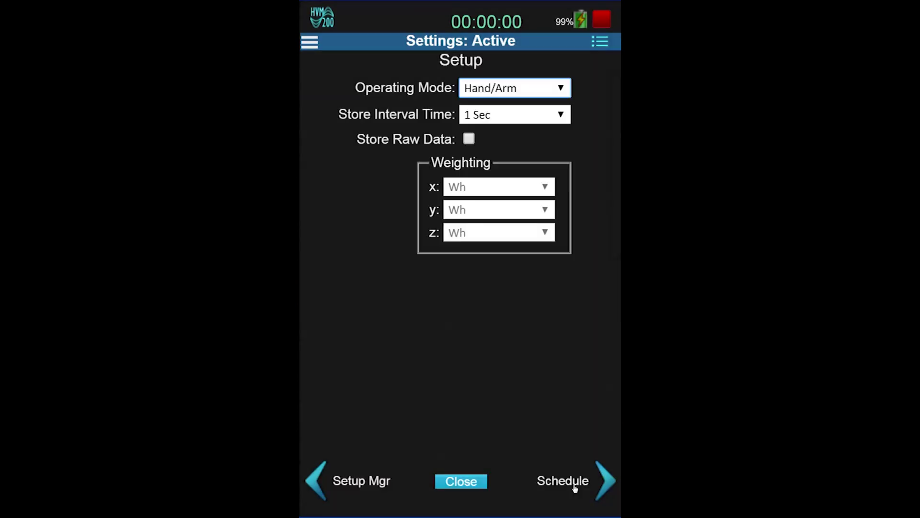
click(531, 92)
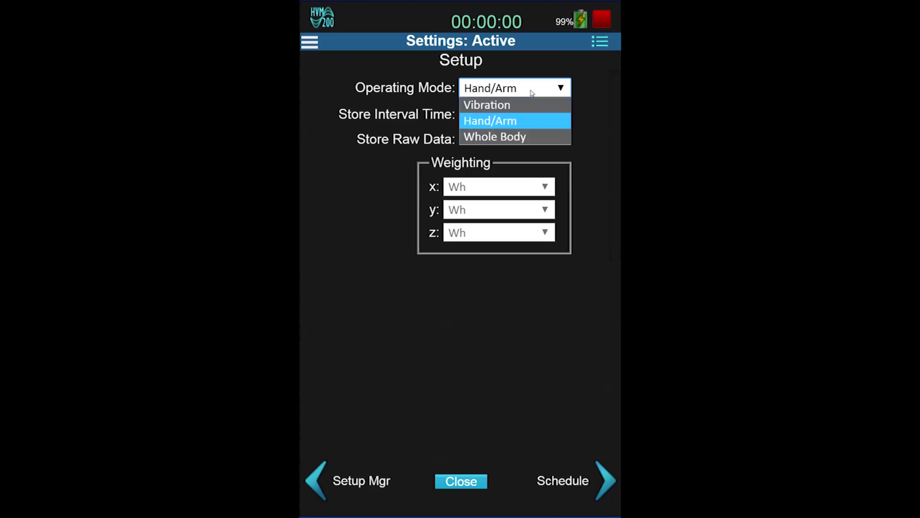
click(506, 125)
click(508, 115)
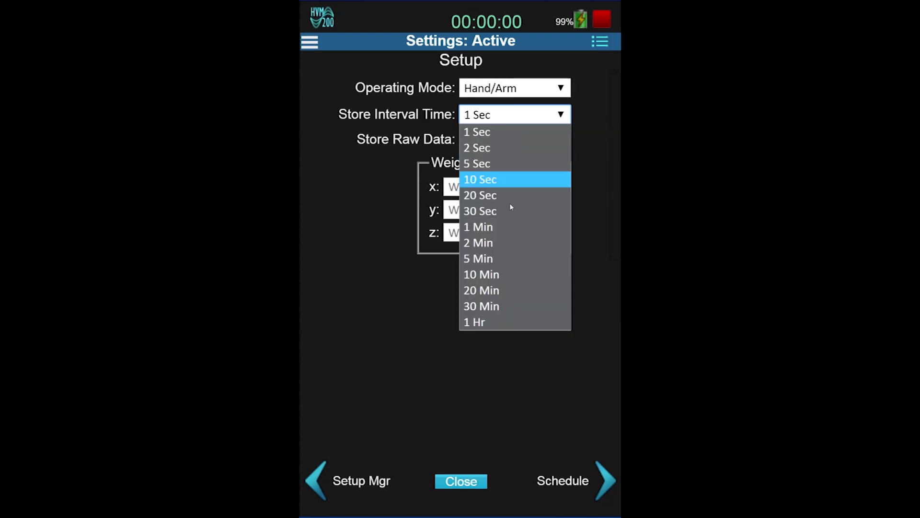
click(488, 133)
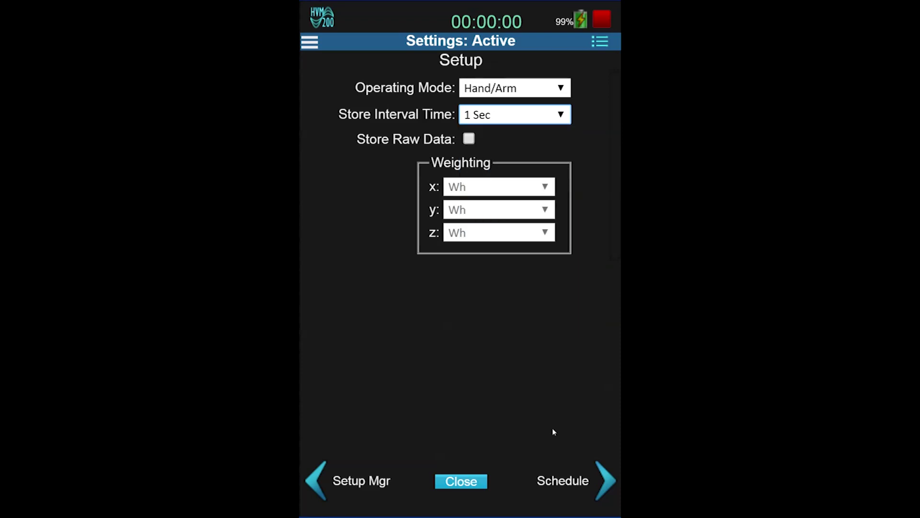
click(560, 483)
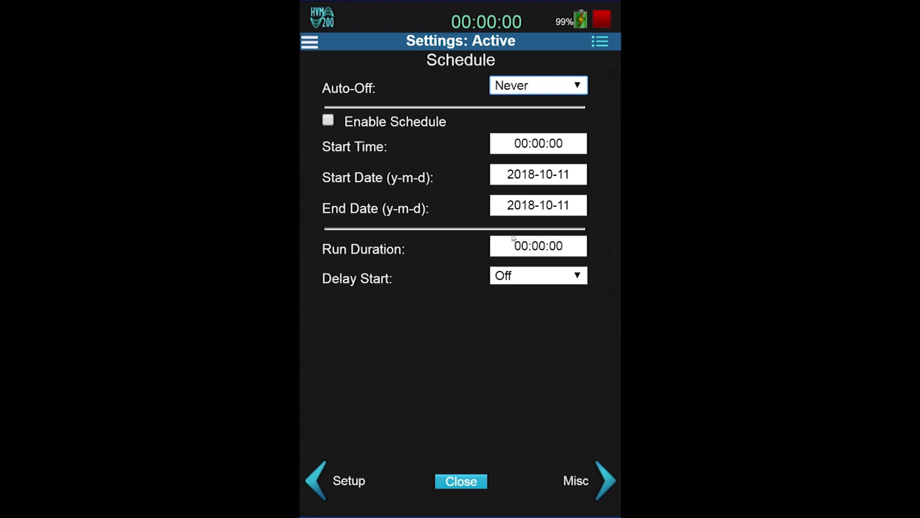
Set Run Duration 00:02:00 and Delay Start 5 Sec, and enable 1/3 Octave time history.
click(524, 247)
drag(451, 177, 450, 122)
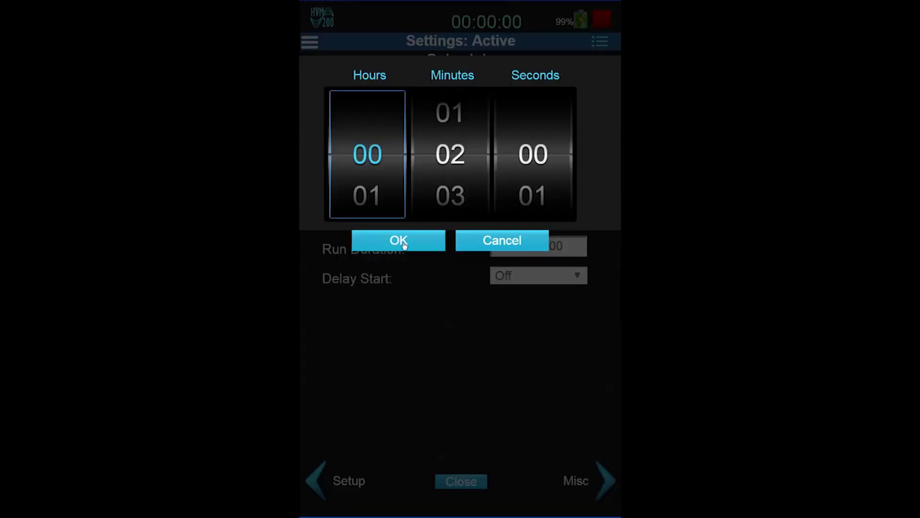
click(405, 245)
click(527, 277)
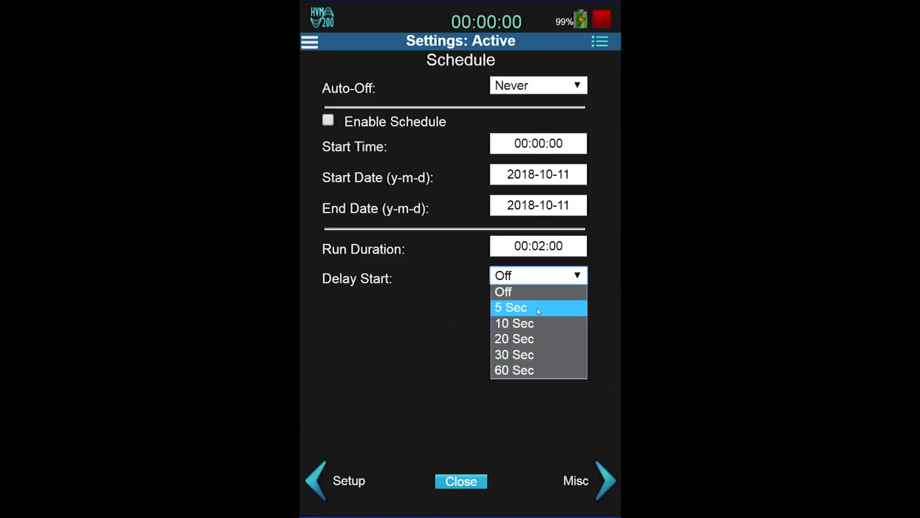
click(539, 311)
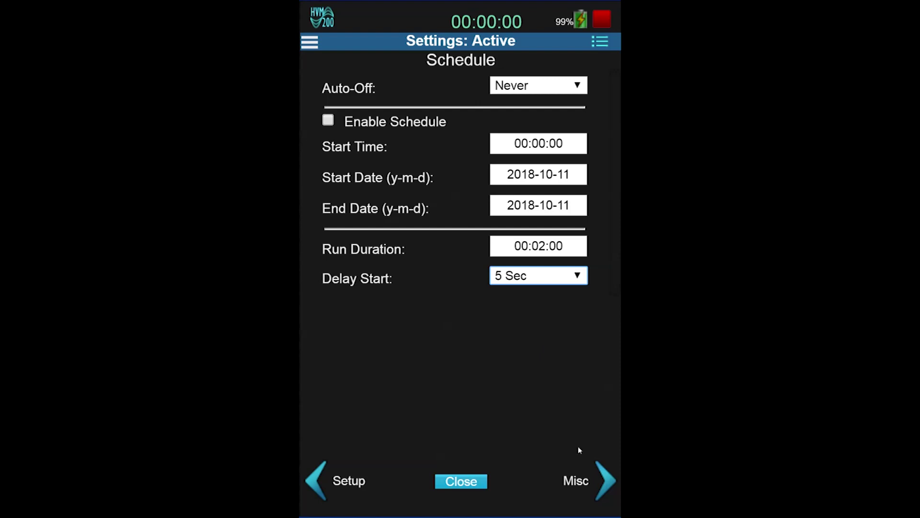
click(579, 483)
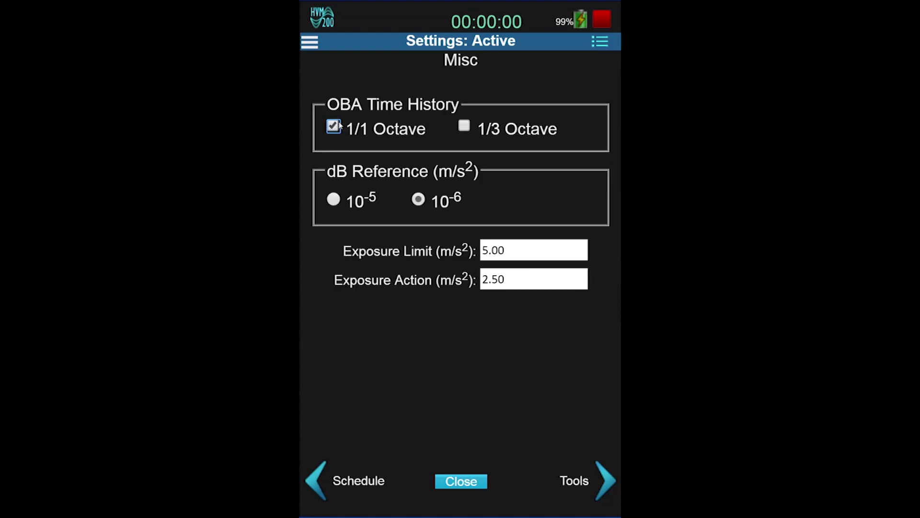
click(463, 126)
Review the Tools, Sensor, Options and Time pages, then save the settings to the meter.
click(586, 480)
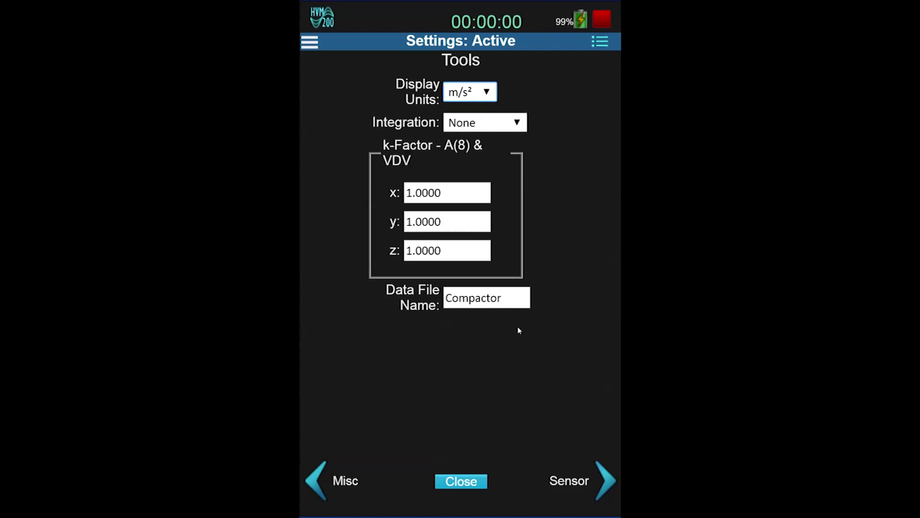
click(573, 489)
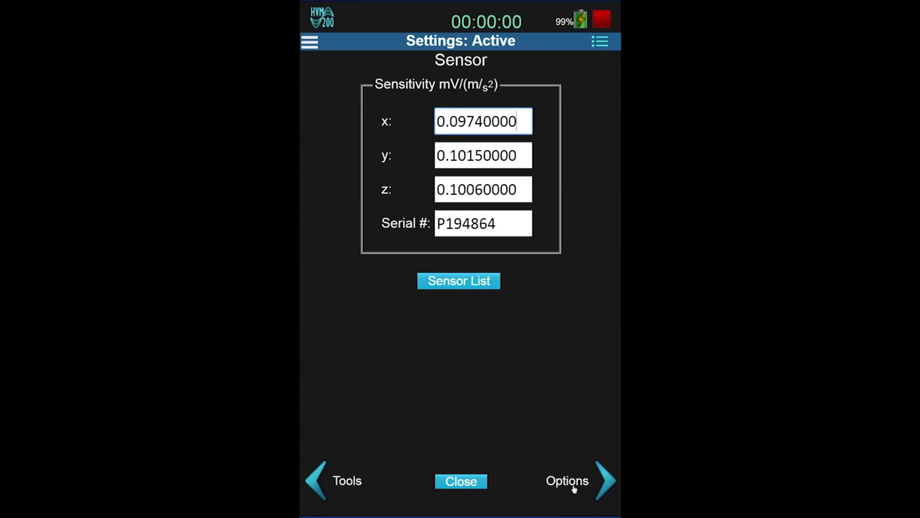
click(459, 281)
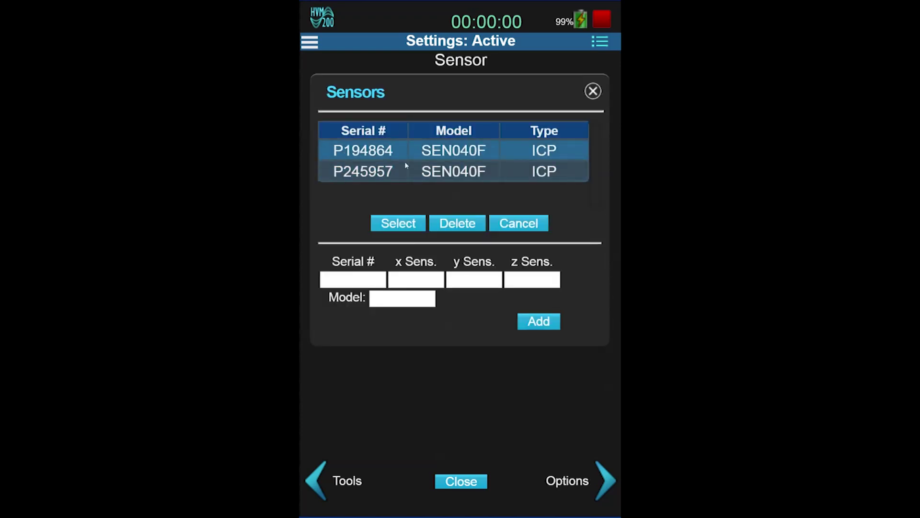
click(514, 224)
click(578, 484)
click(579, 486)
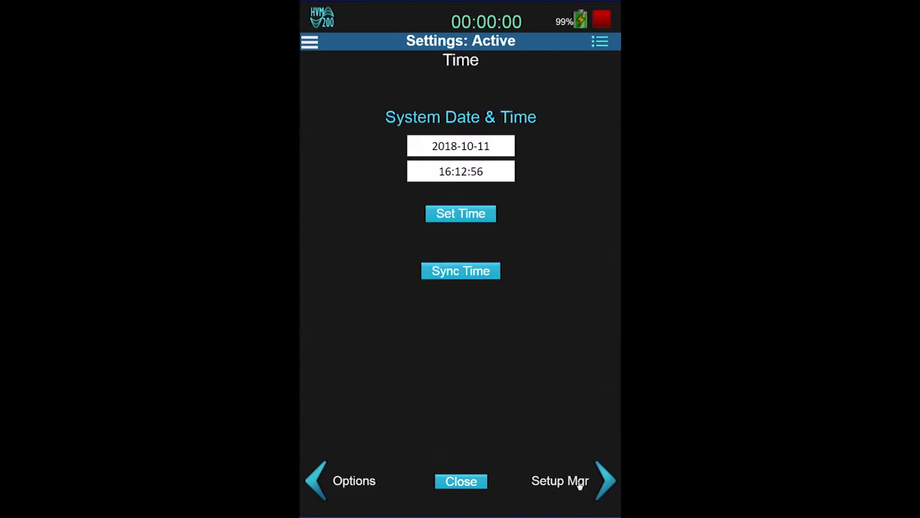
click(580, 484)
click(475, 262)
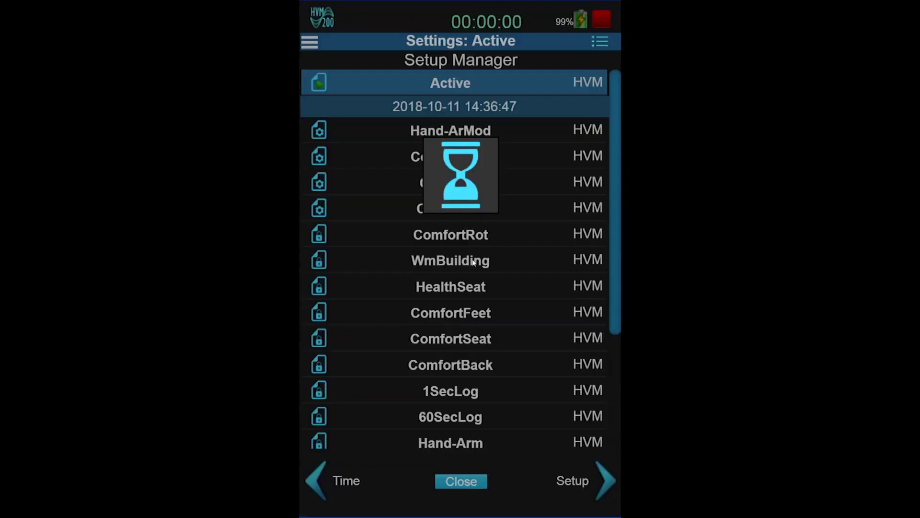